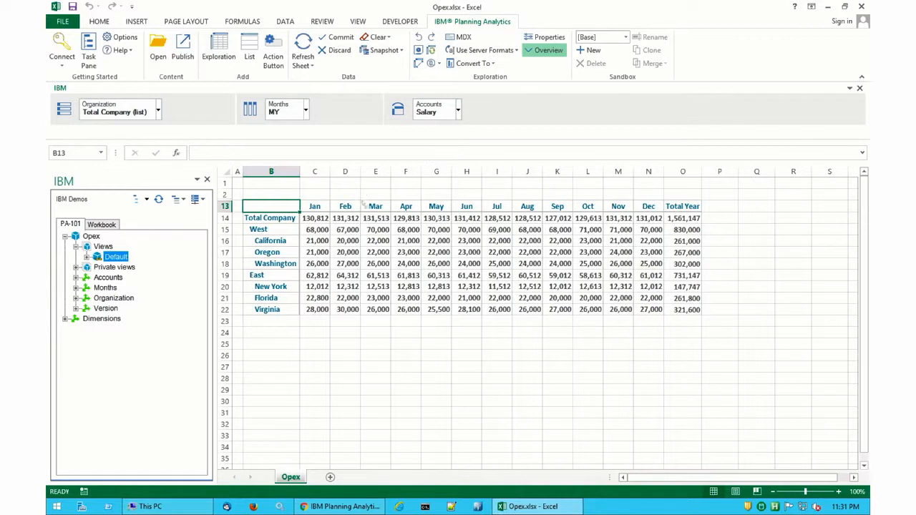
Collapse Total Company so the view shows only the company total row.
double_click(277, 218)
double_click(277, 218)
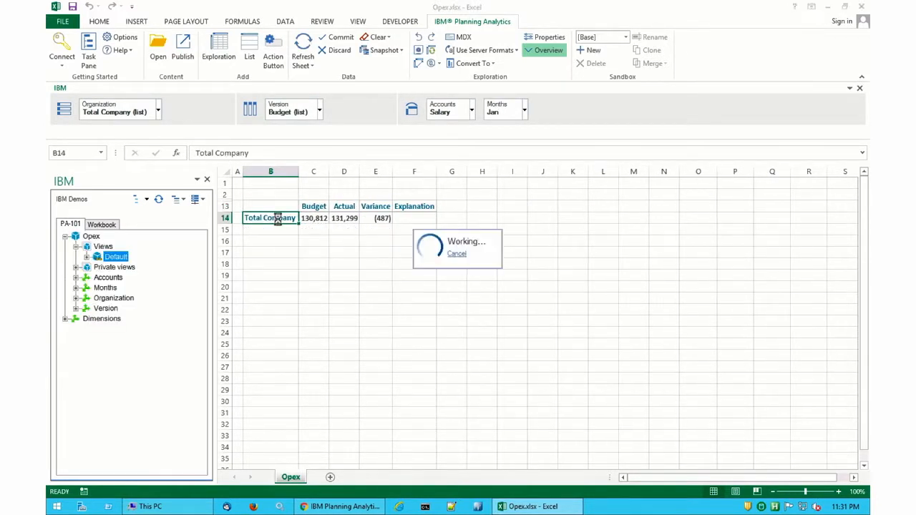
double_click(278, 219)
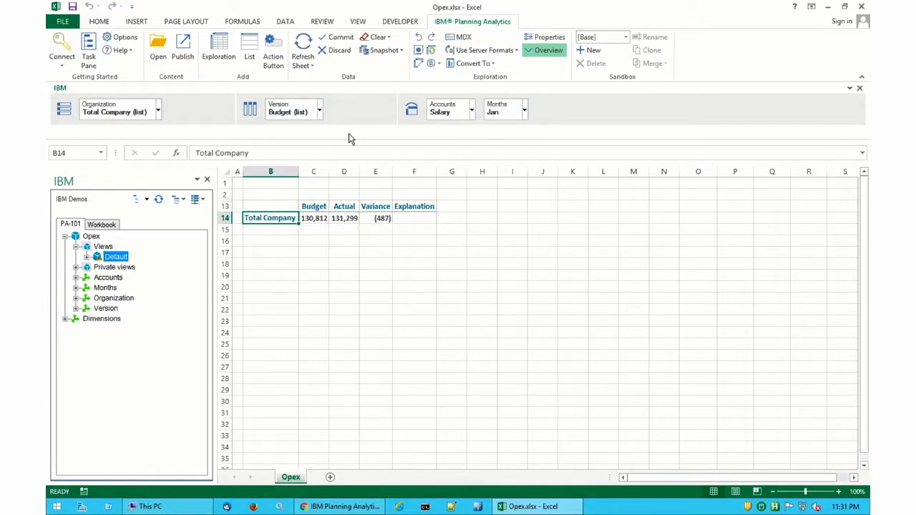
Save the current view as a public view named Analysis.
click(419, 50)
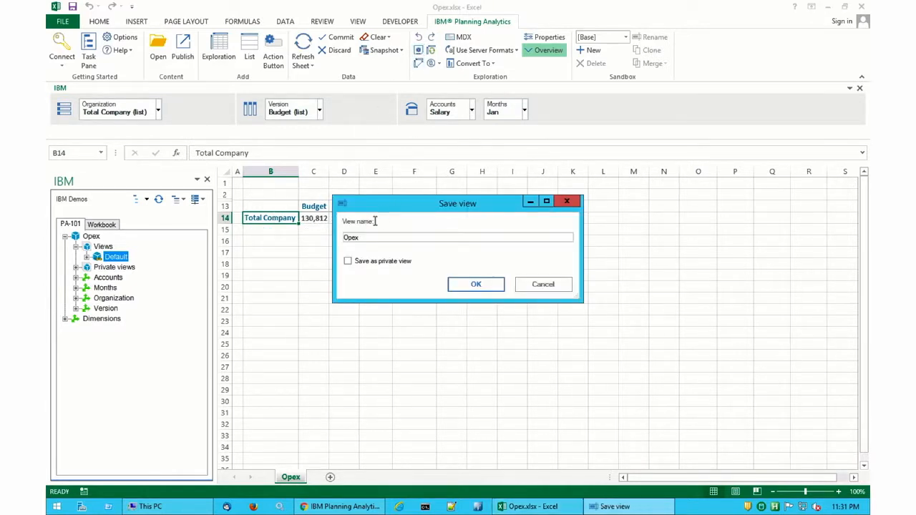
drag(366, 238, 320, 246)
click(466, 280)
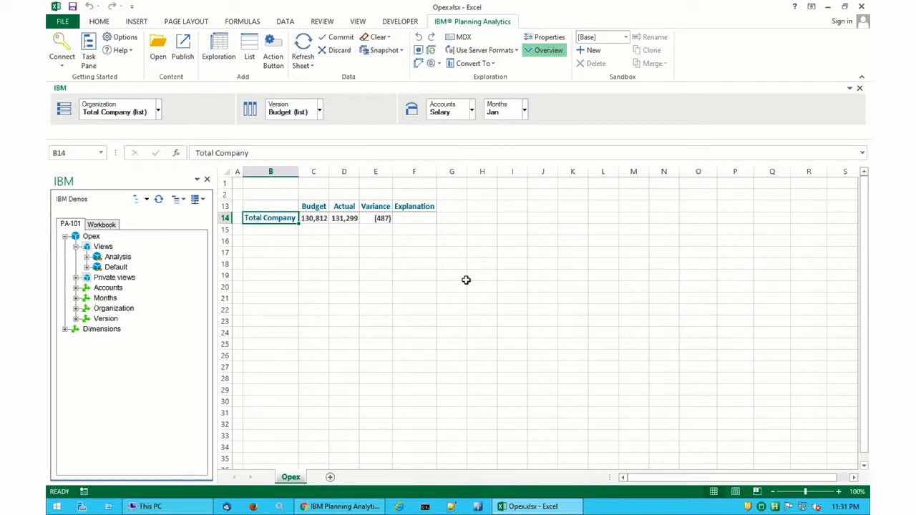
Pivot the view so Accounts are on rows and Months are on columns.
drag(453, 112, 111, 113)
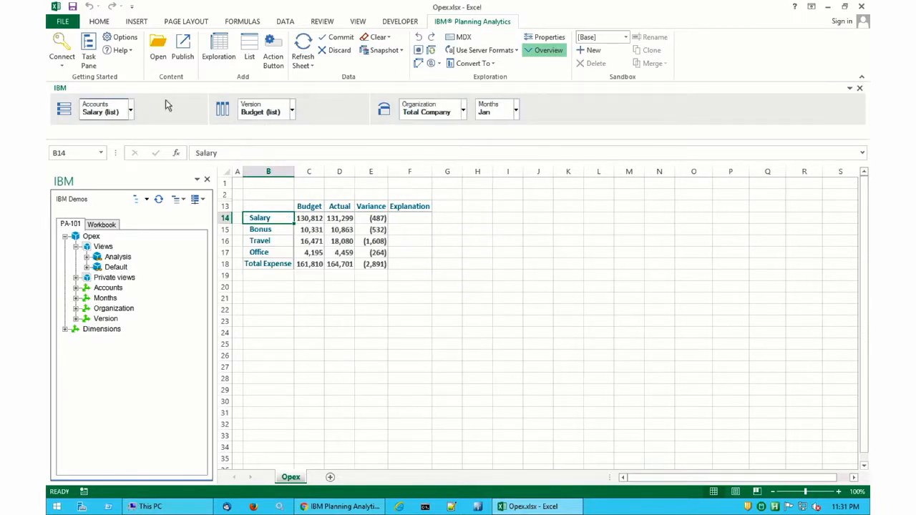
drag(491, 112, 265, 117)
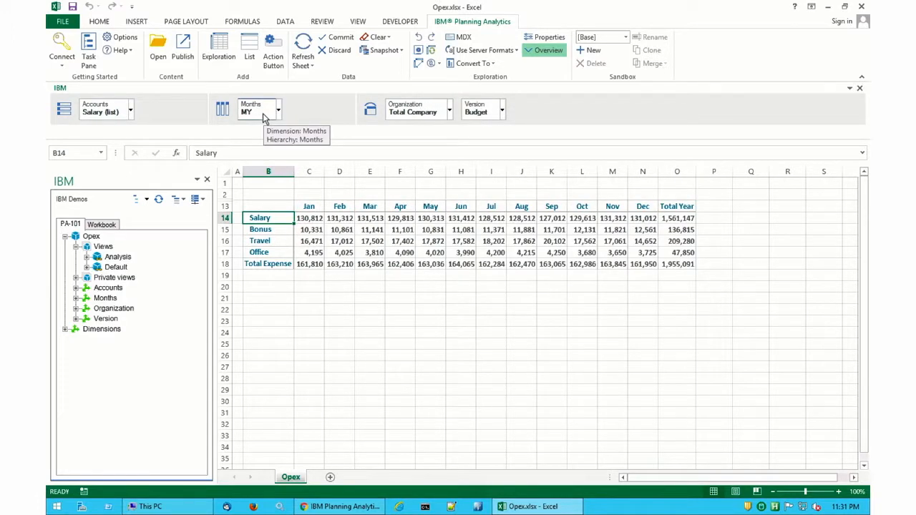
Replace the Months column set with the quarterly QY set and apply it.
click(278, 113)
click(279, 148)
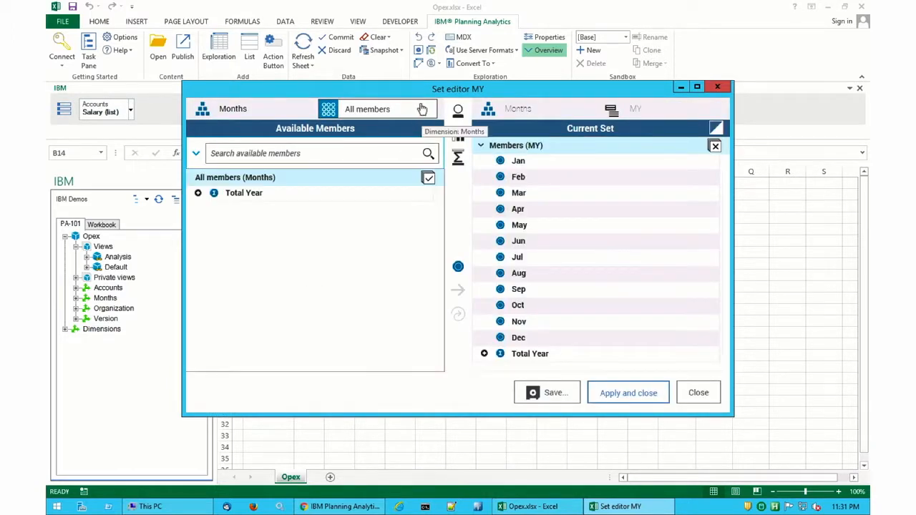
click(423, 110)
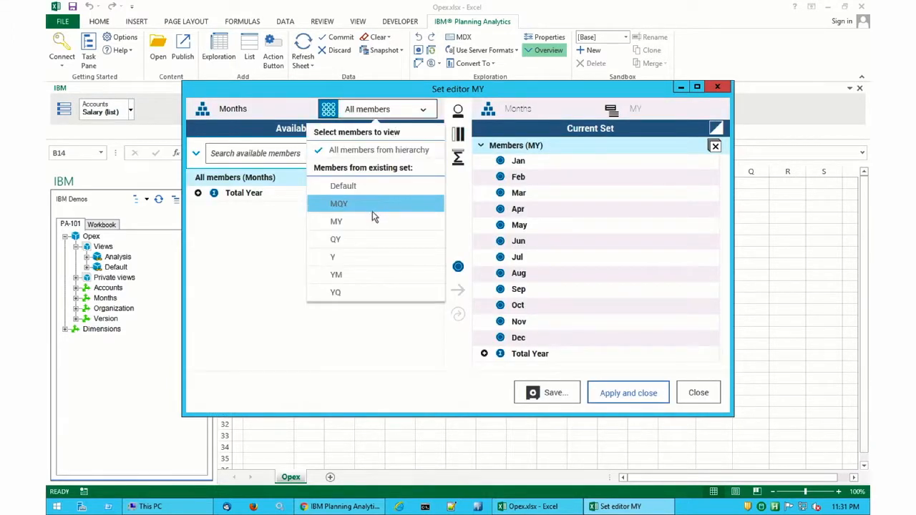
click(372, 240)
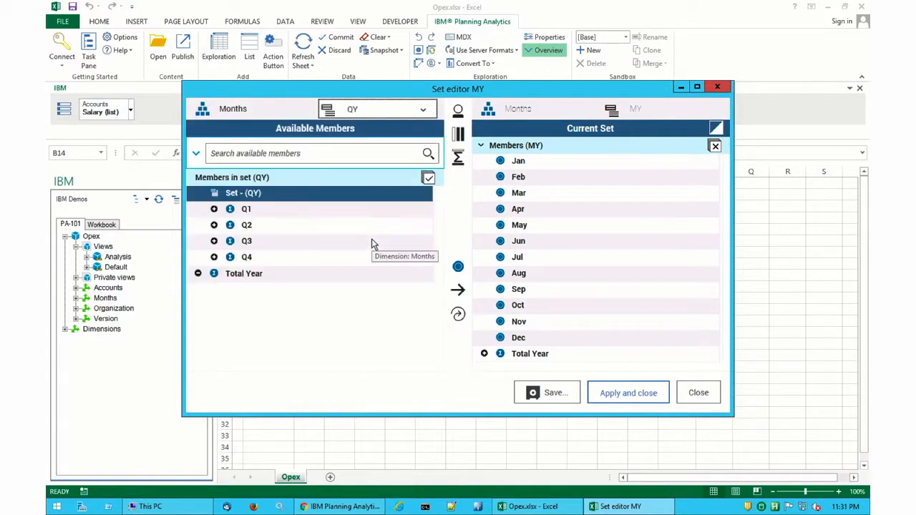
click(458, 315)
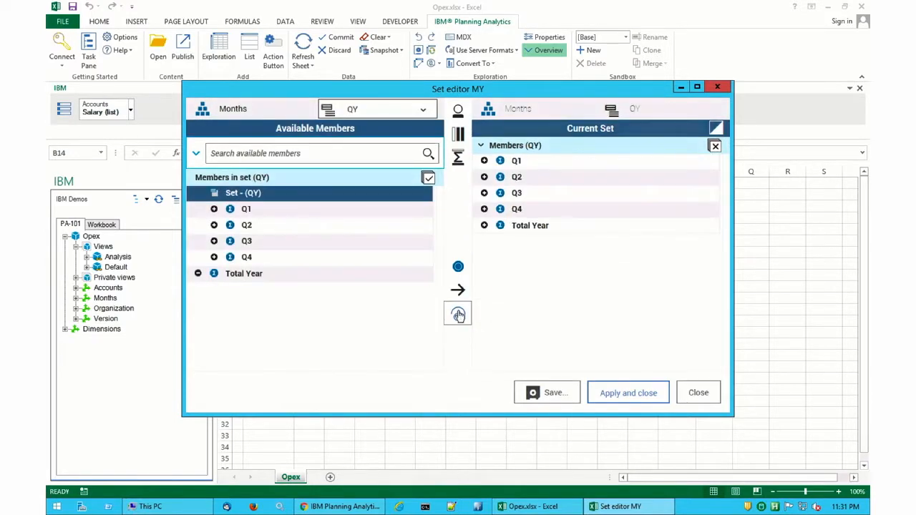
click(610, 395)
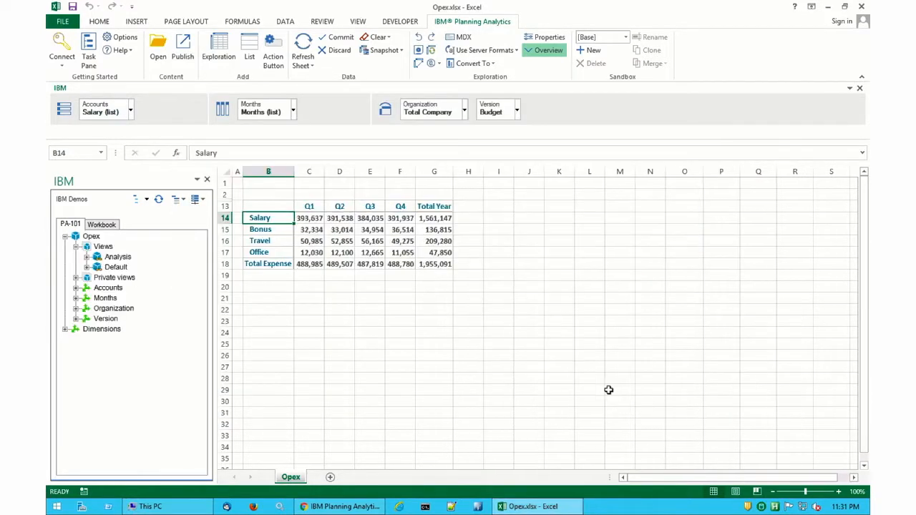
Save the reshaped view as a public view named Data Entry.
click(419, 50)
double_click(357, 239)
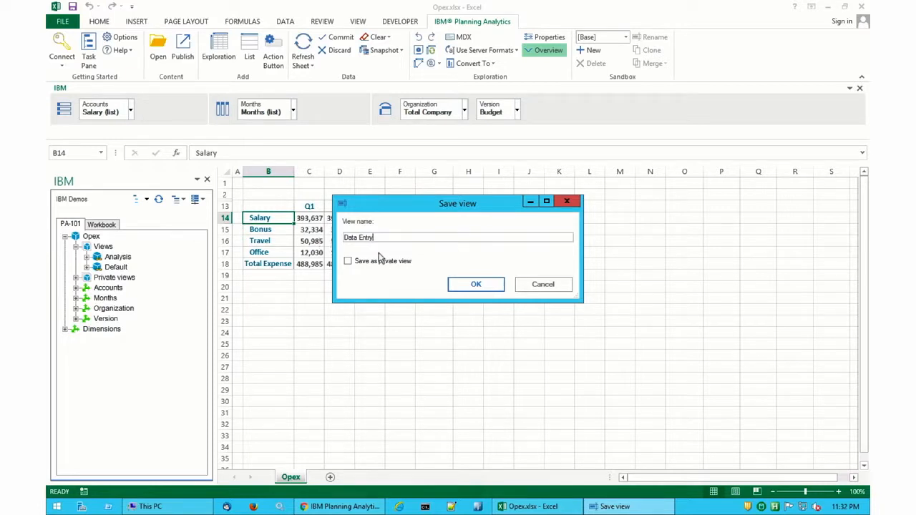
click(459, 284)
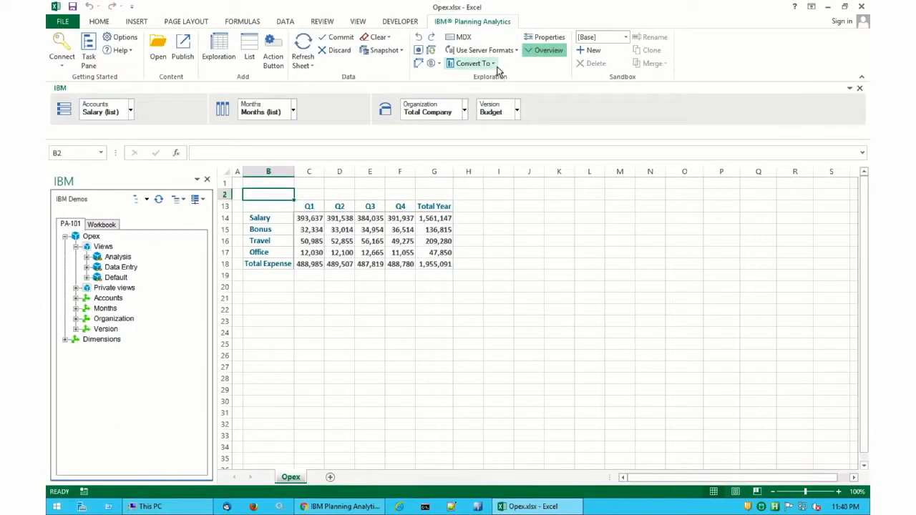
Convert the view to a Custom Report on this sheet.
click(493, 65)
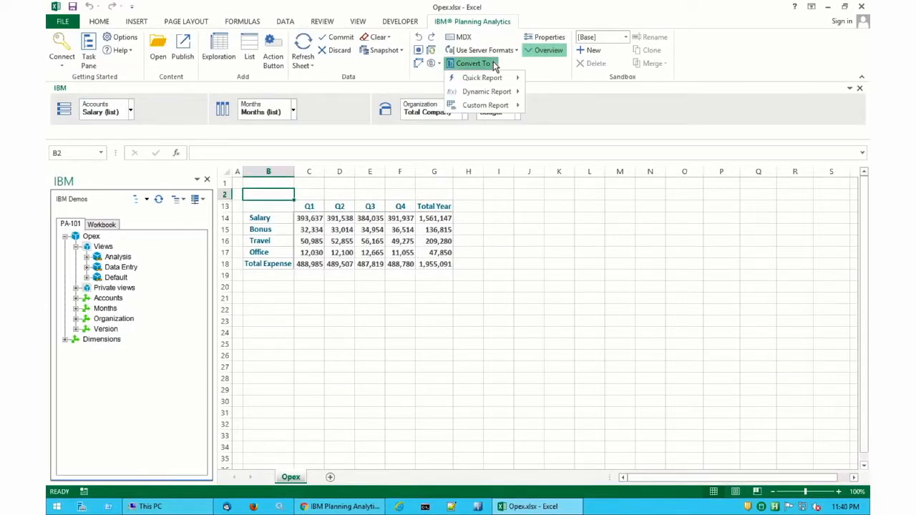
mouse_move(494, 106)
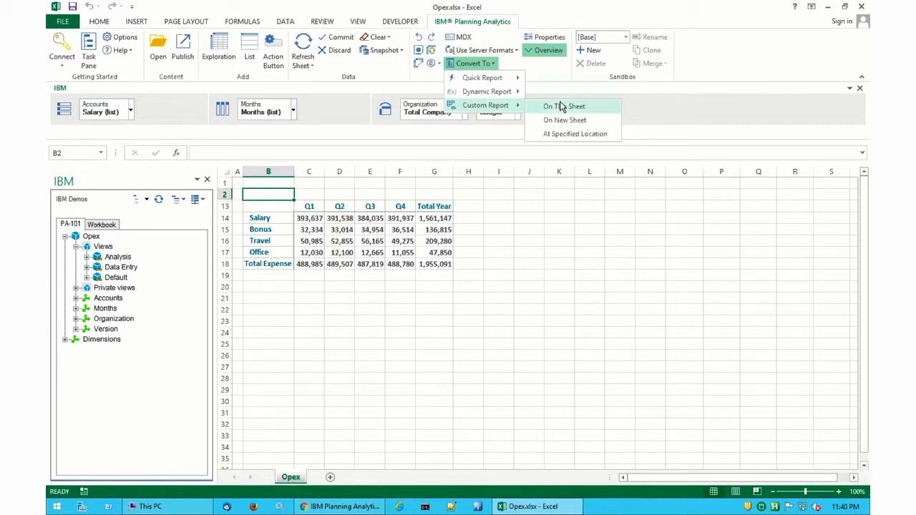
click(563, 107)
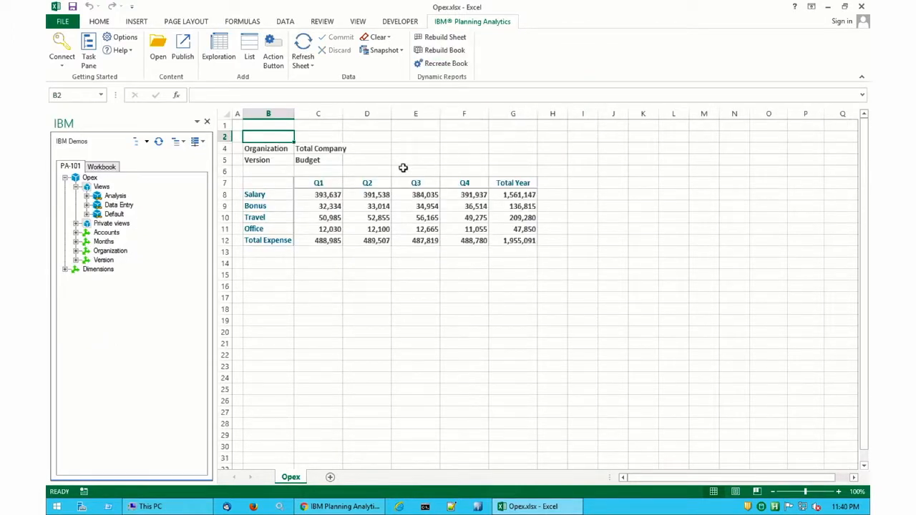
Select the whole worksheet and remove all cell borders.
click(226, 115)
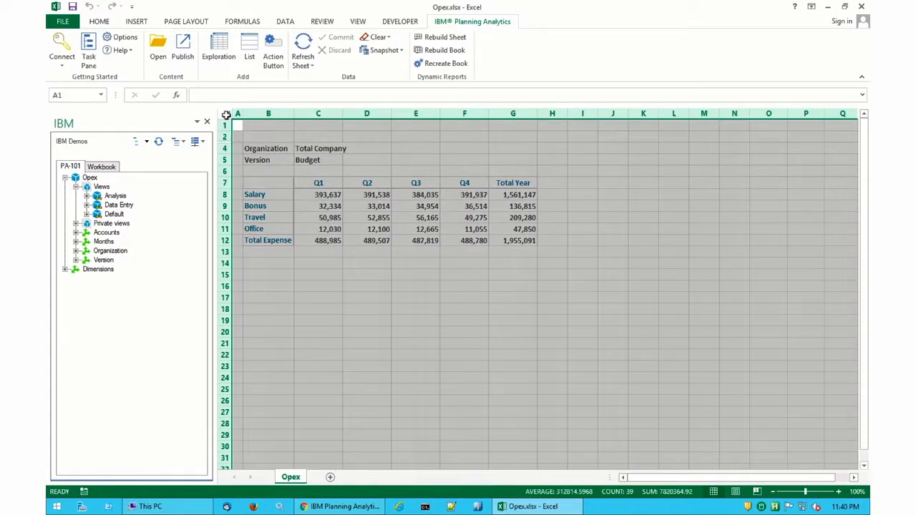
click(100, 21)
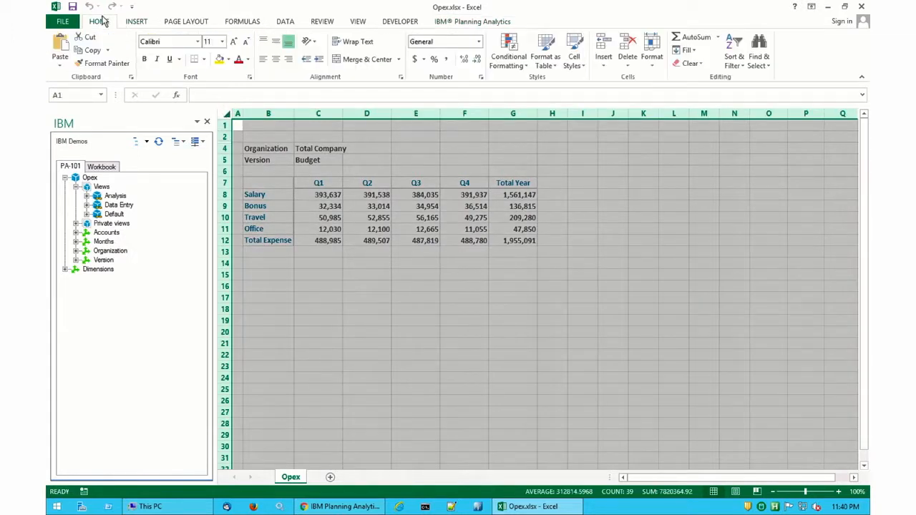
click(204, 60)
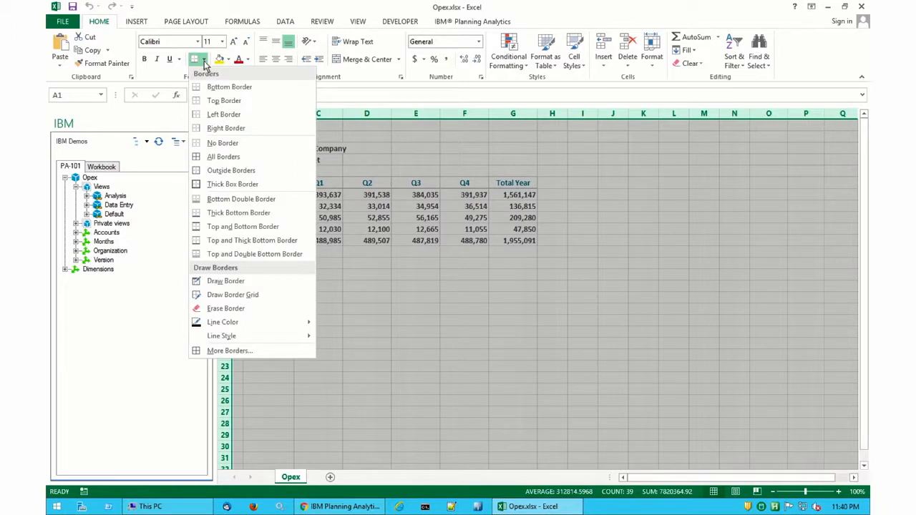
click(222, 143)
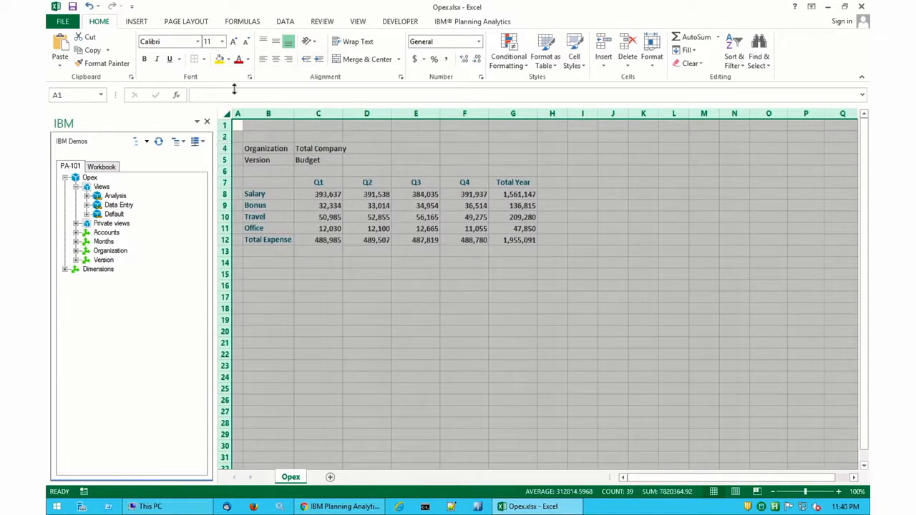
Set the font size of the whole worksheet to 16.
click(223, 42)
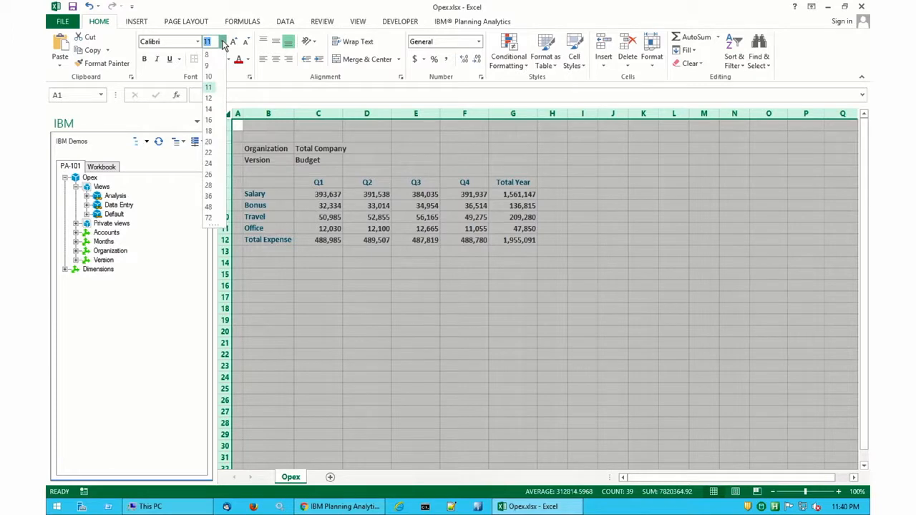
click(215, 120)
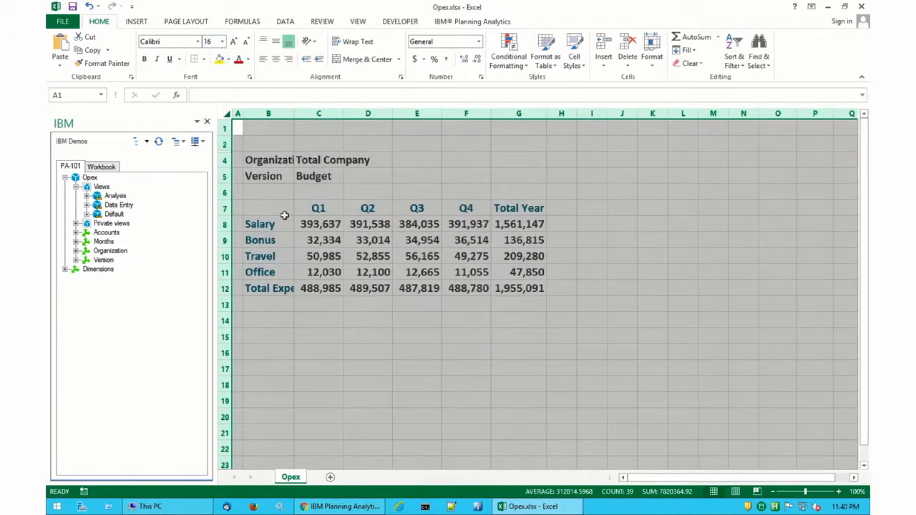
Apply a thick bottom border to the Q1 to Total Year header cells.
click(316, 207)
drag(316, 208, 510, 205)
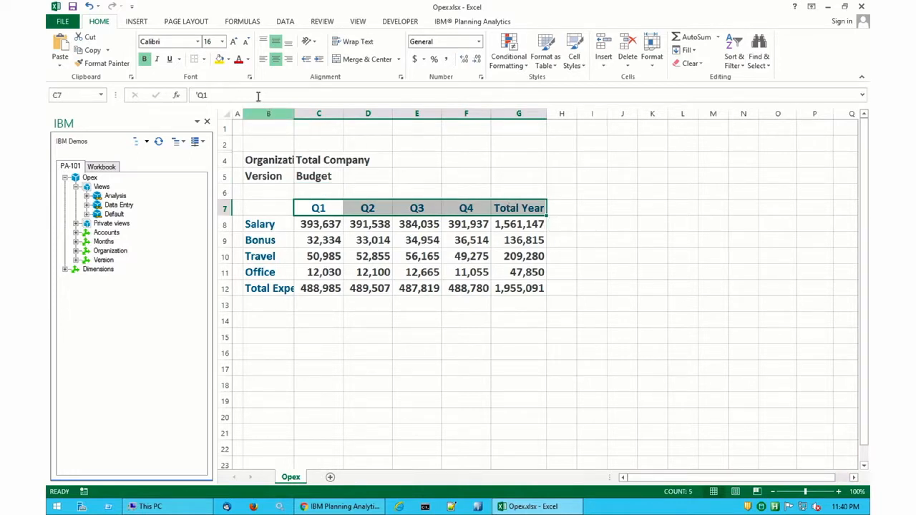
click(203, 60)
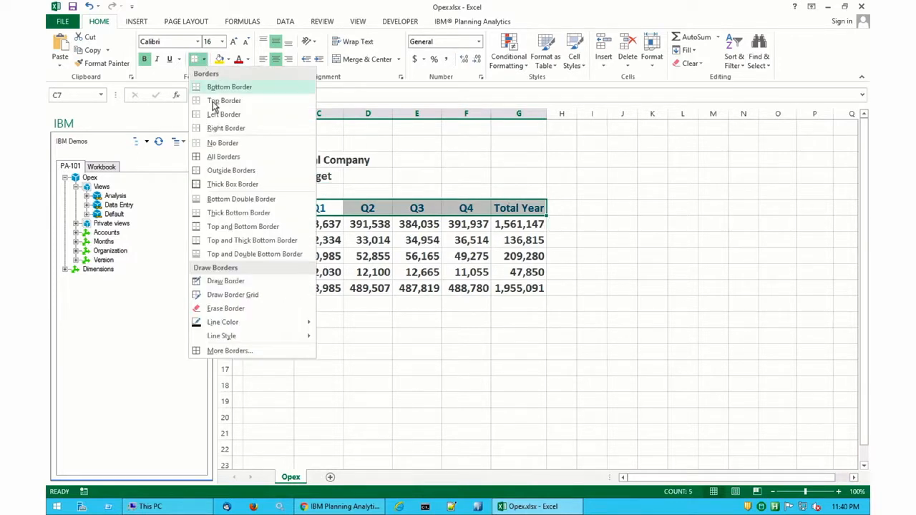
click(220, 213)
Apply a top and thick bottom border to the Total Expense values row.
click(320, 290)
drag(388, 280, 533, 286)
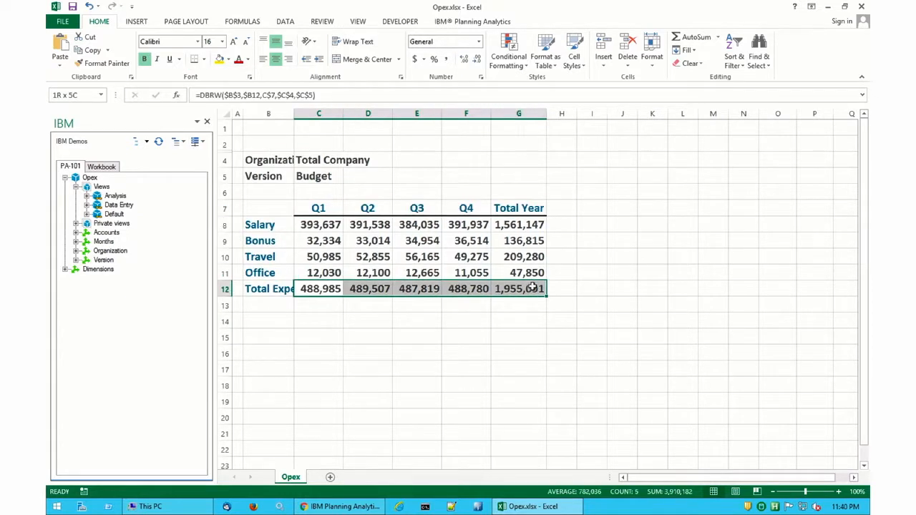
click(204, 60)
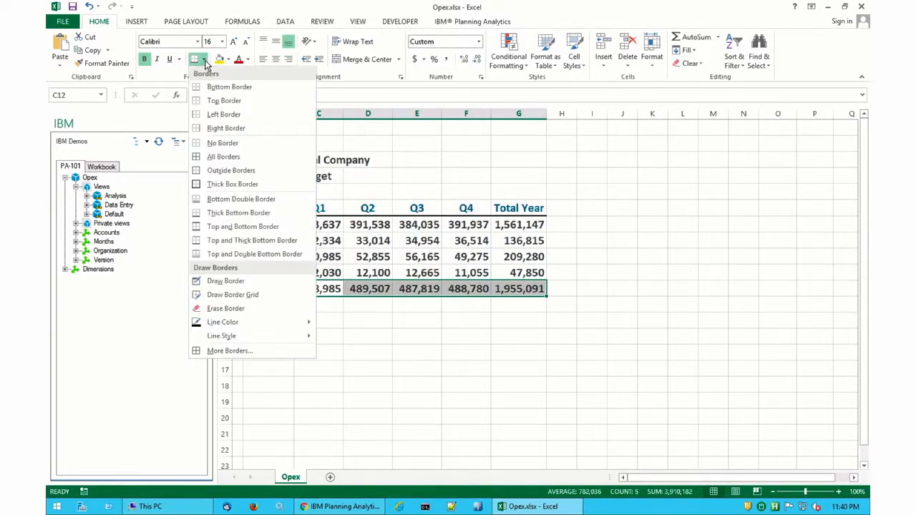
click(235, 240)
Widen column B to fit Total Expense and turn off the worksheet gridlines.
drag(294, 114, 315, 114)
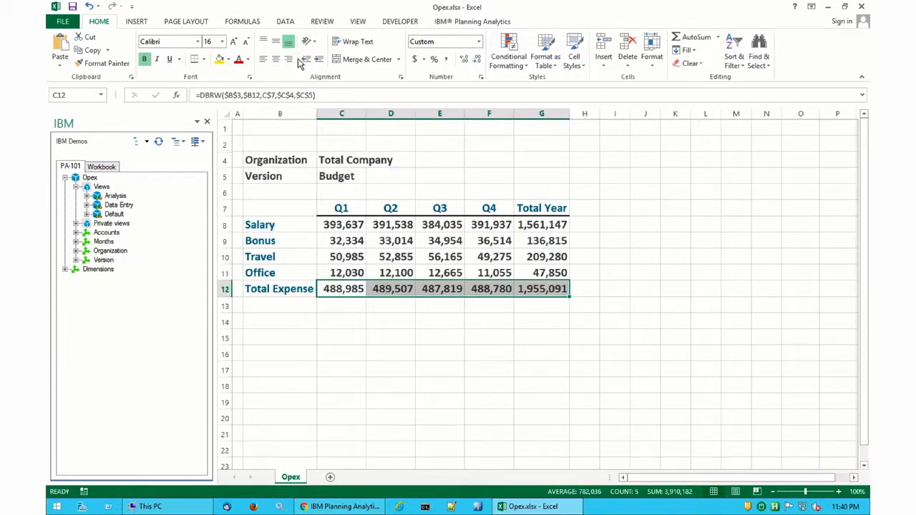
click(361, 23)
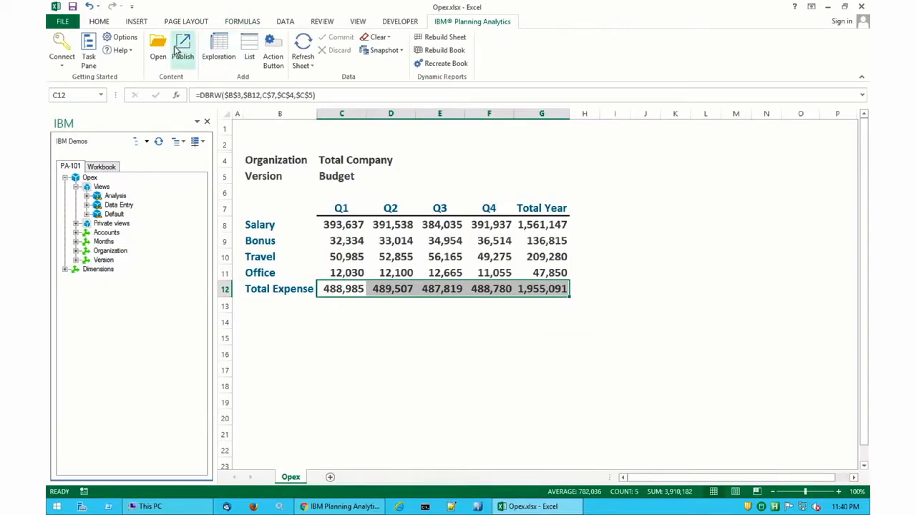
Publish the workbook as Opex.xlsx to the PA-101 Templates folder.
click(195, 48)
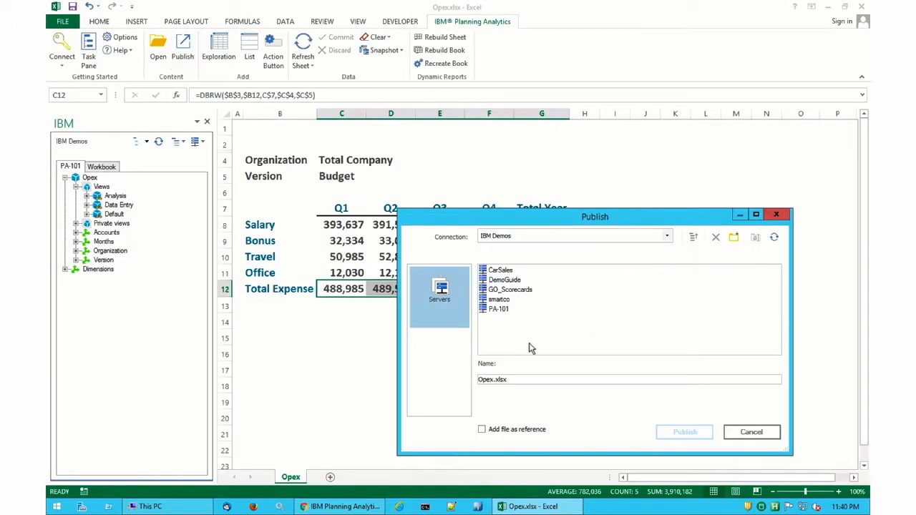
double_click(501, 310)
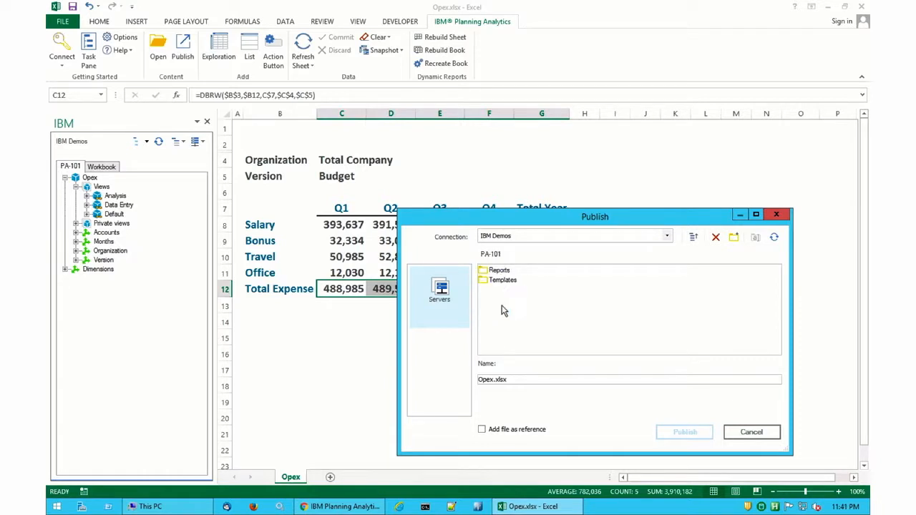
double_click(500, 280)
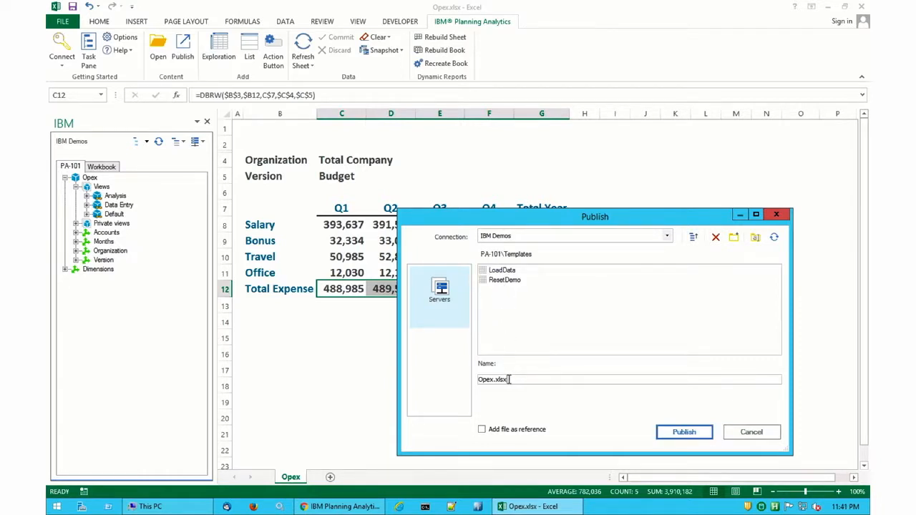
click(688, 434)
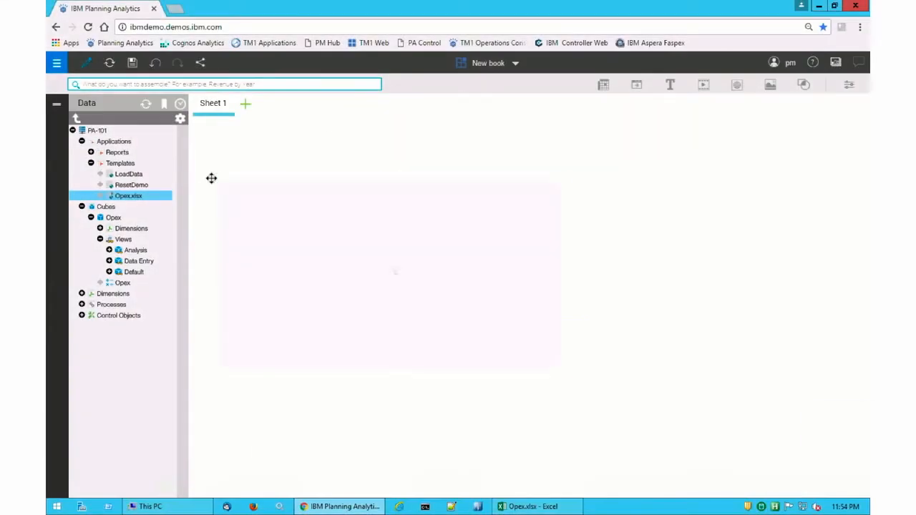
Add the Data Entry view to the book beside the Opex report.
drag(139, 264, 598, 187)
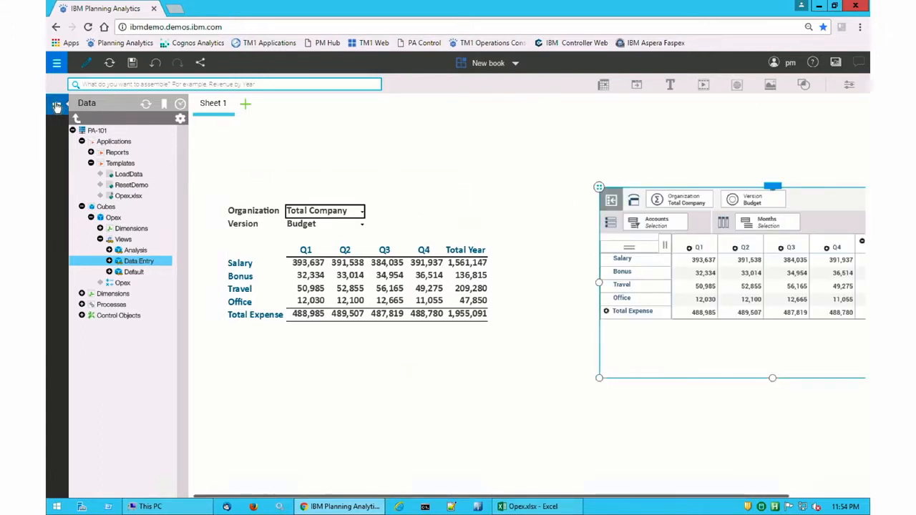
click(57, 105)
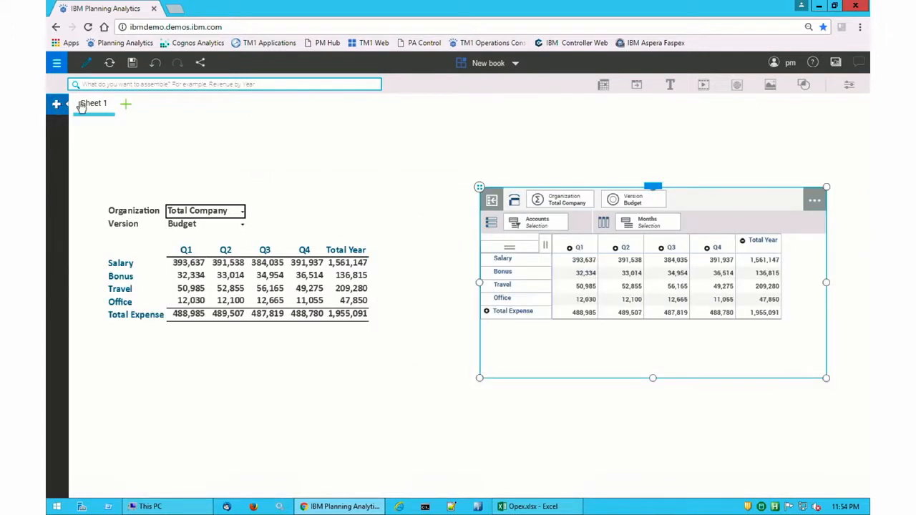
Swap the Data Entry view's rows and columns and change its visualization to Stack Bar.
click(656, 187)
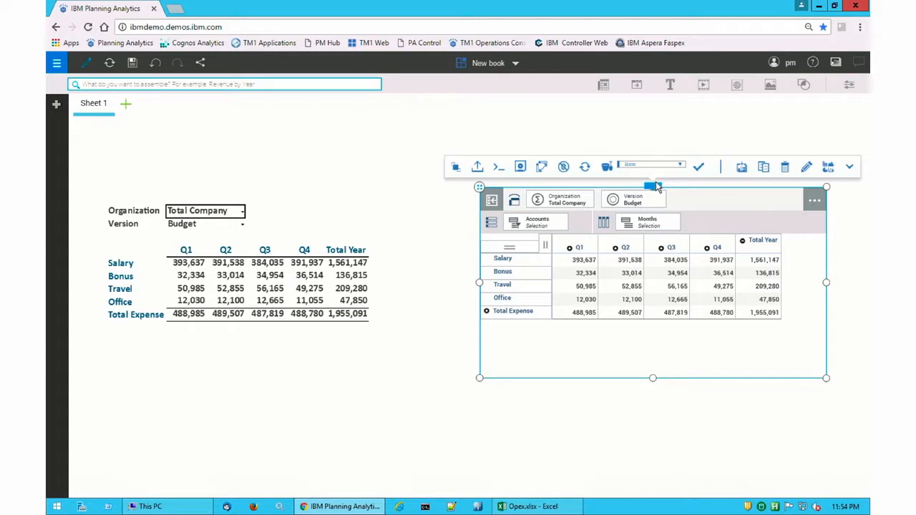
click(542, 167)
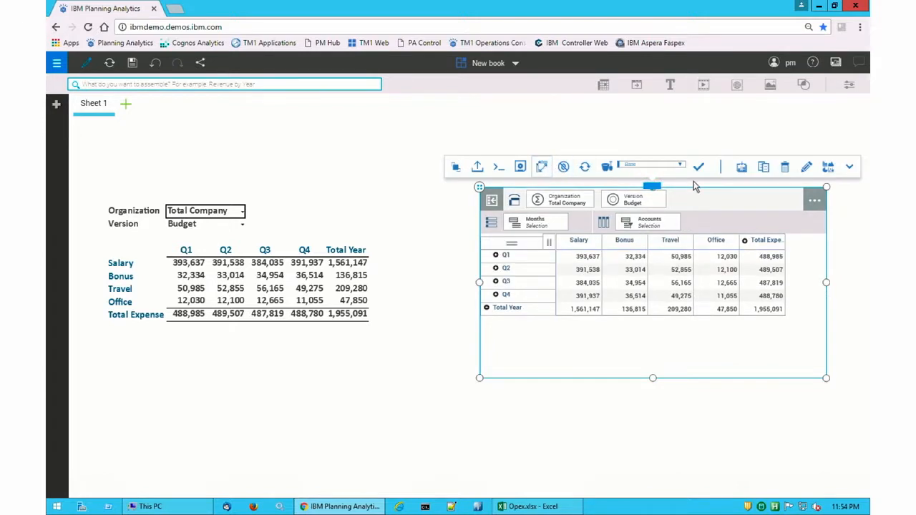
click(827, 167)
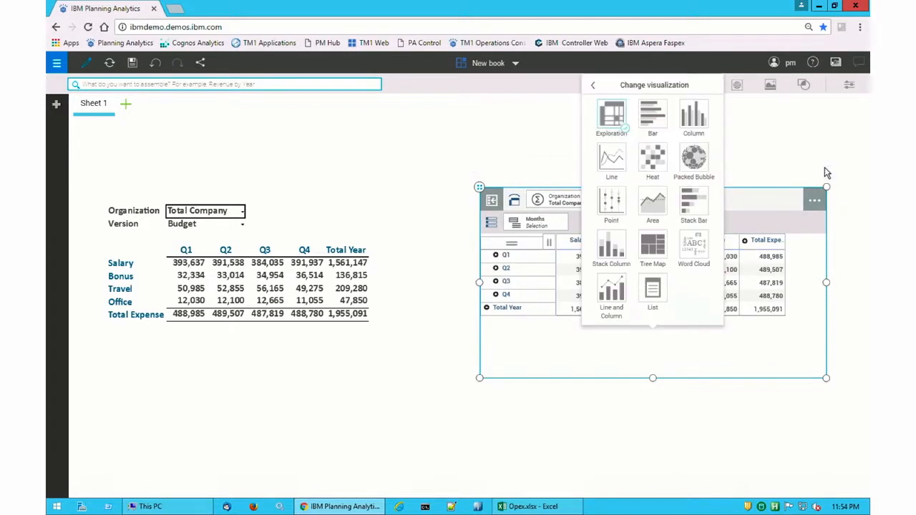
click(698, 209)
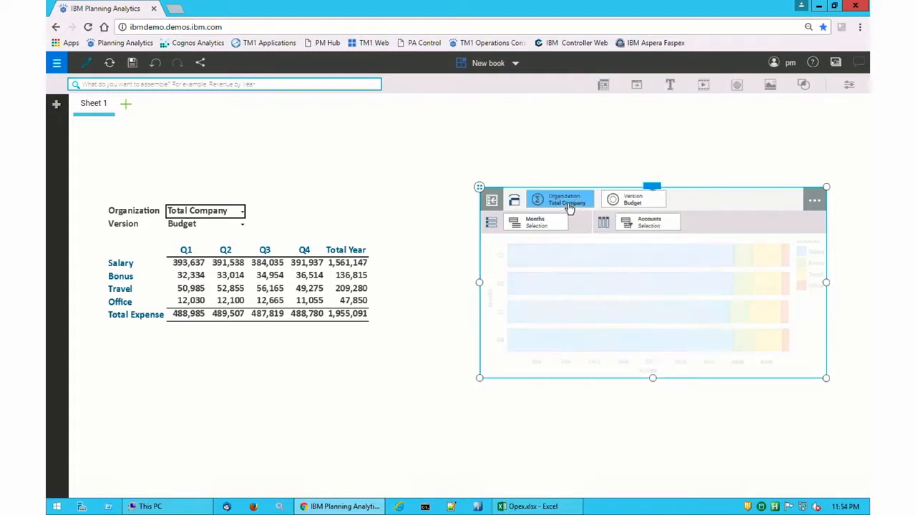
Pull the Organization dimension onto the canvas as a standalone selector and hide the chart's dimension bar.
drag(569, 206, 383, 153)
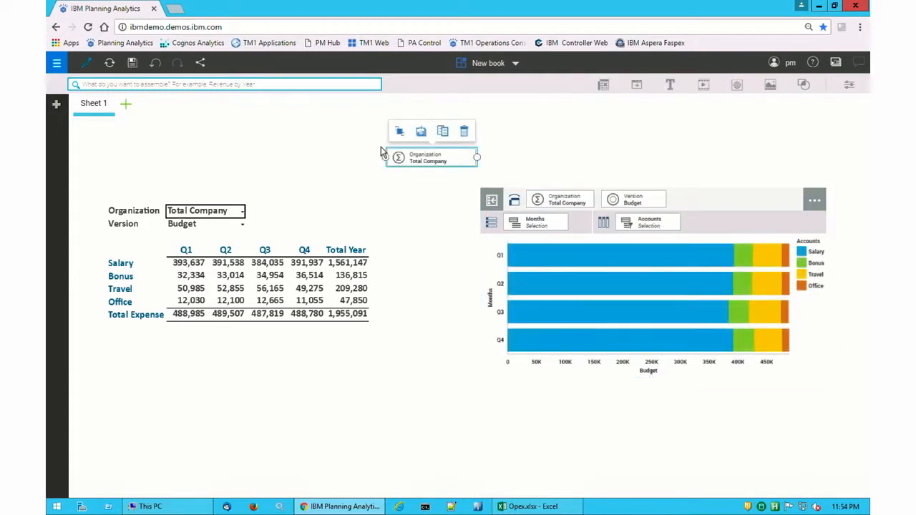
click(767, 204)
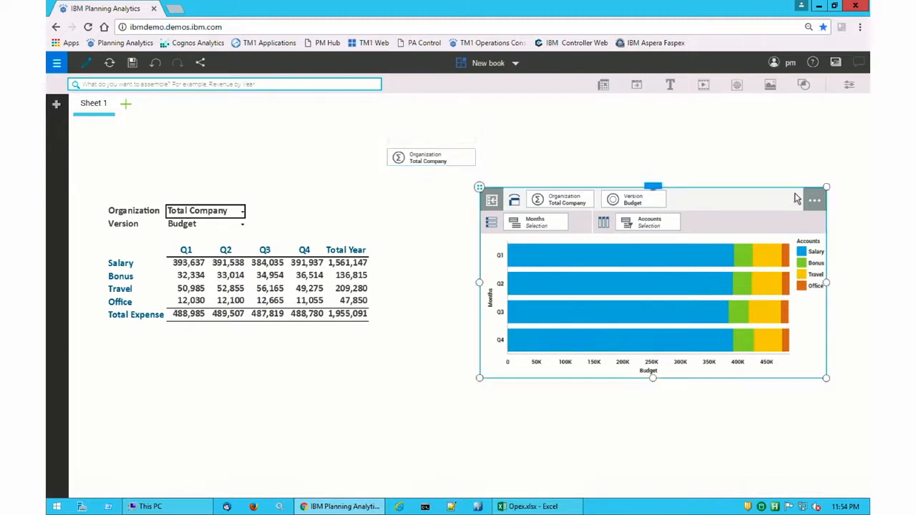
click(662, 192)
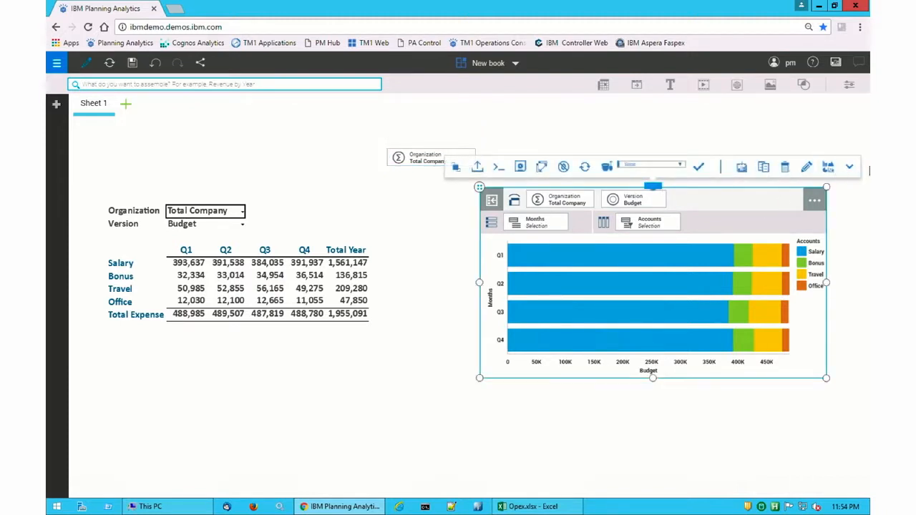
click(852, 167)
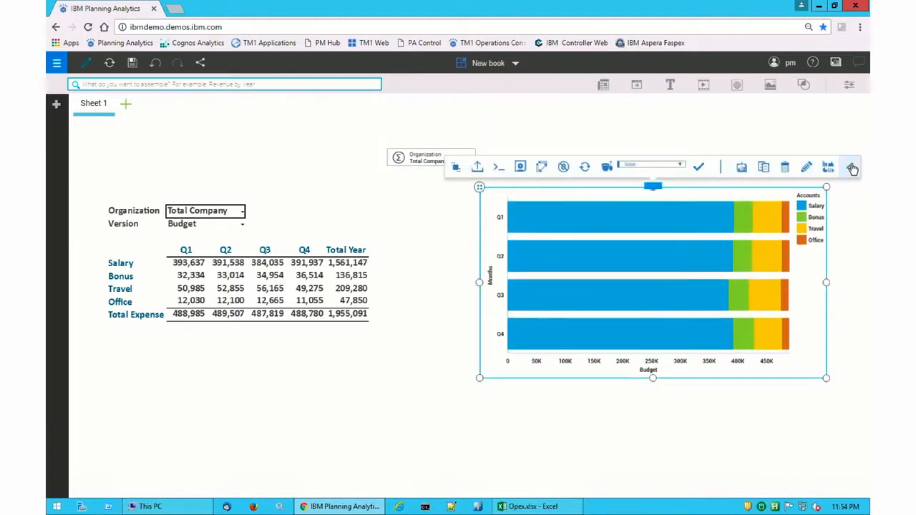
Set the Organization selector to West.
click(426, 157)
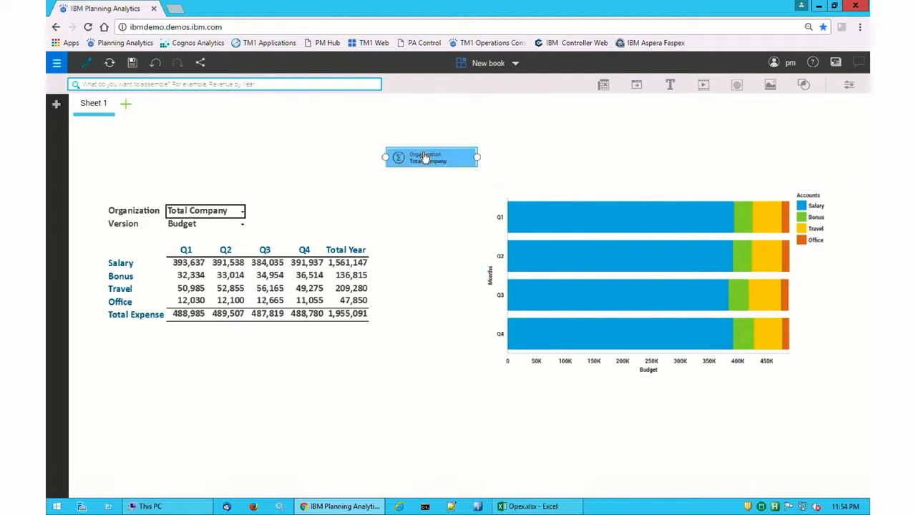
click(398, 187)
click(419, 201)
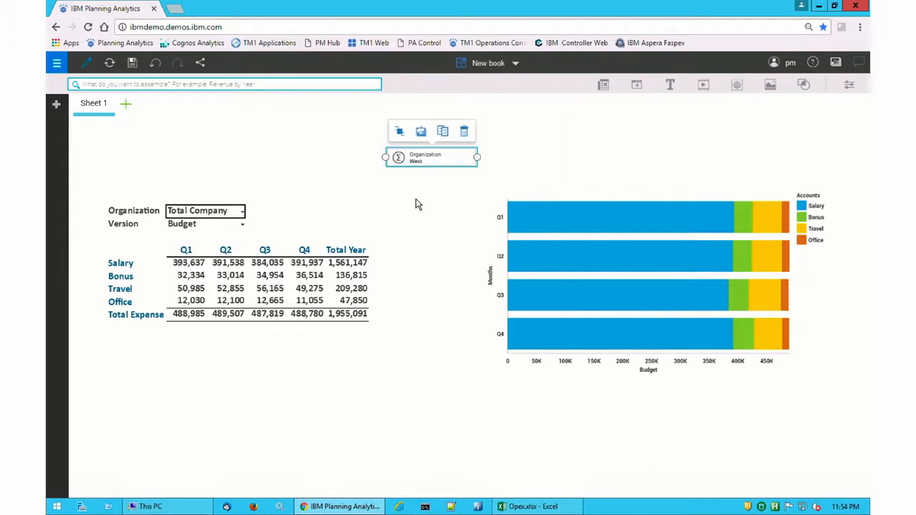
Turn on dimension synchronization for both the Opex report and the stacked bar chart.
click(330, 207)
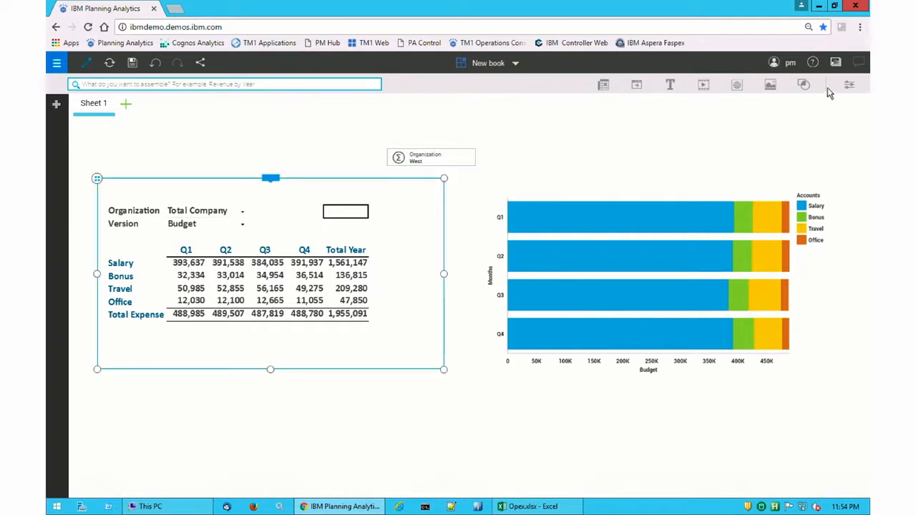
click(849, 84)
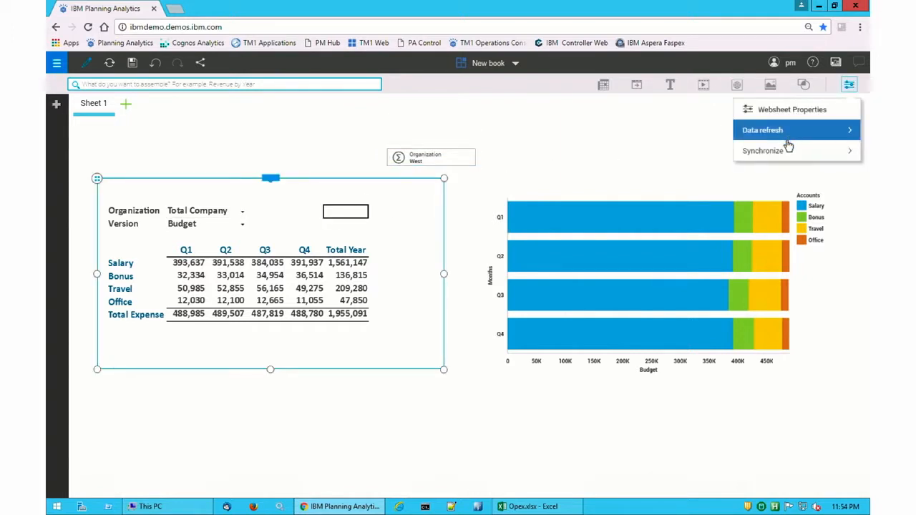
click(766, 150)
click(749, 149)
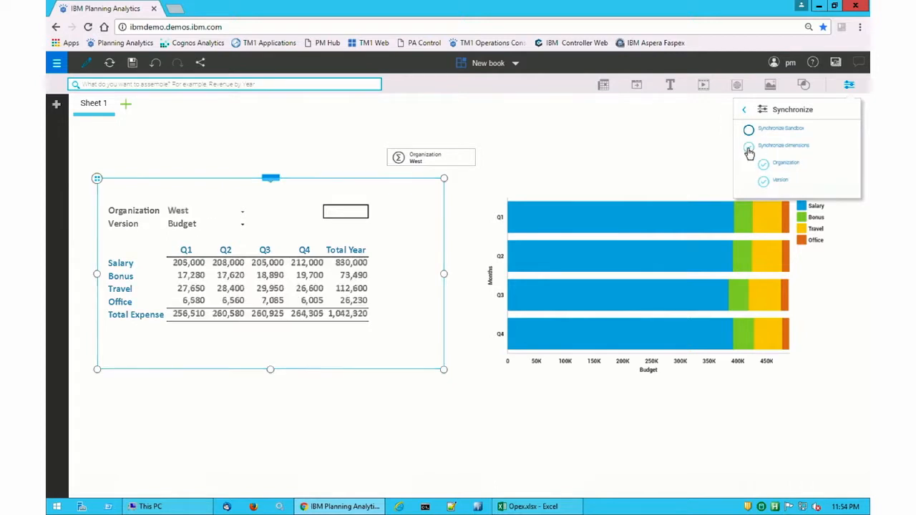
click(690, 203)
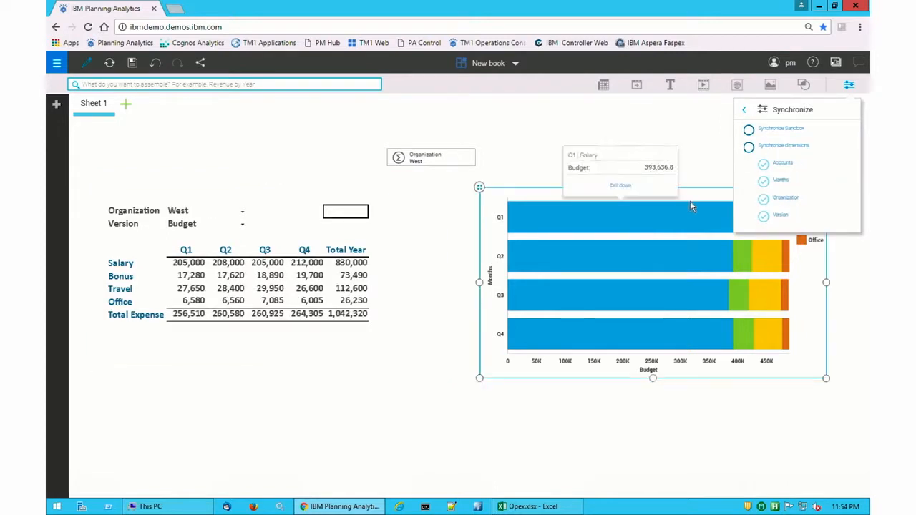
click(749, 148)
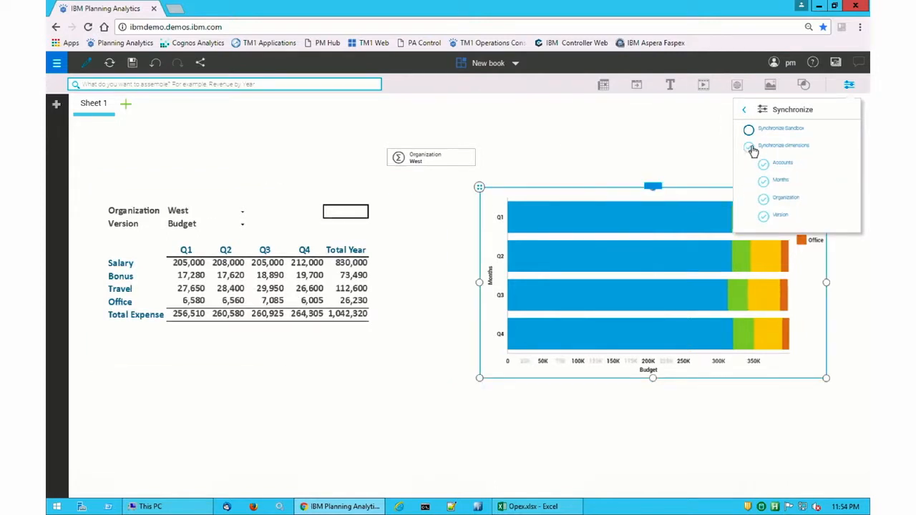
click(848, 84)
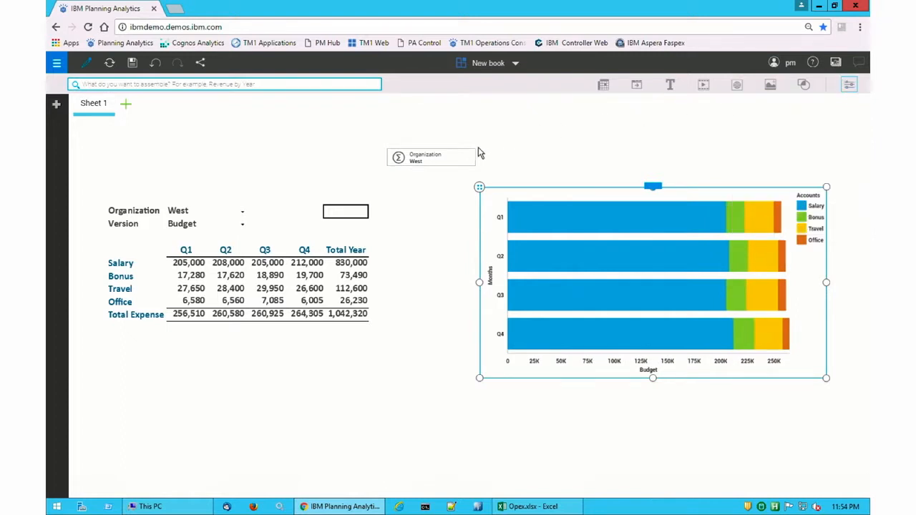
Switch the Organization selector to East, expanding Total Company to reach it.
click(439, 164)
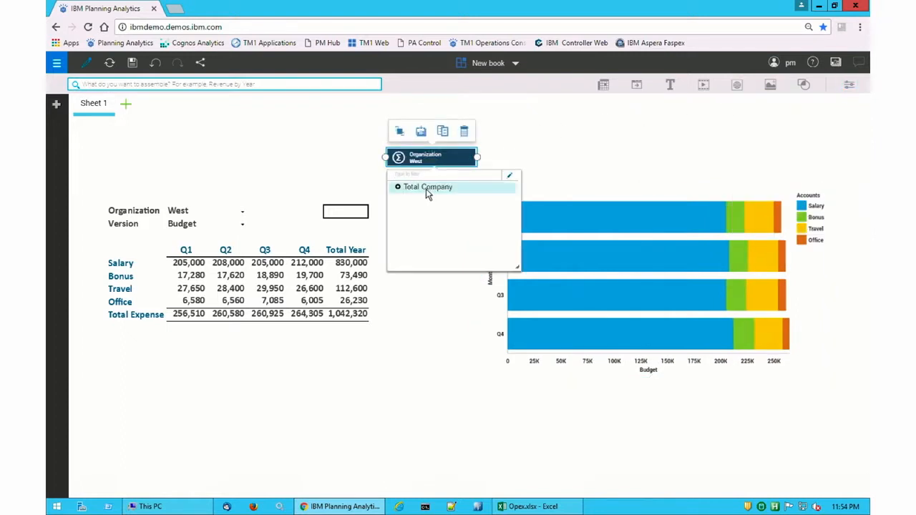
click(426, 189)
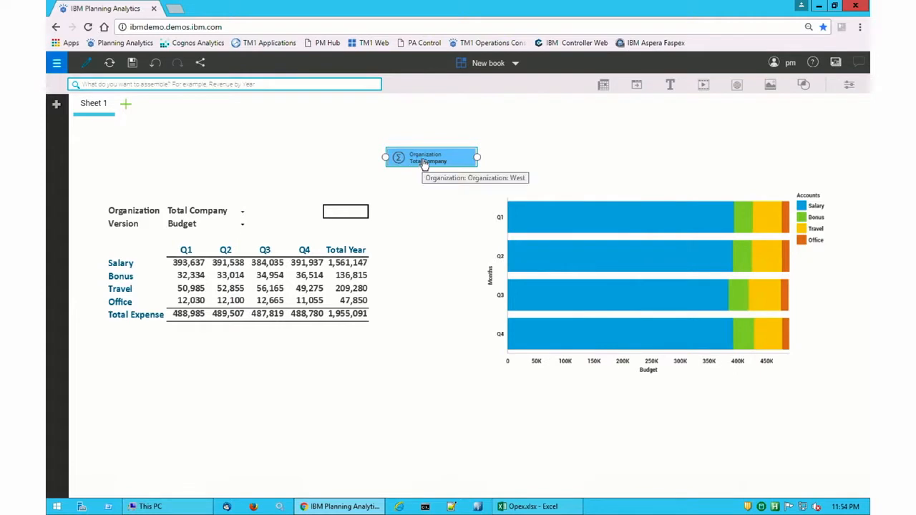
click(422, 159)
click(399, 187)
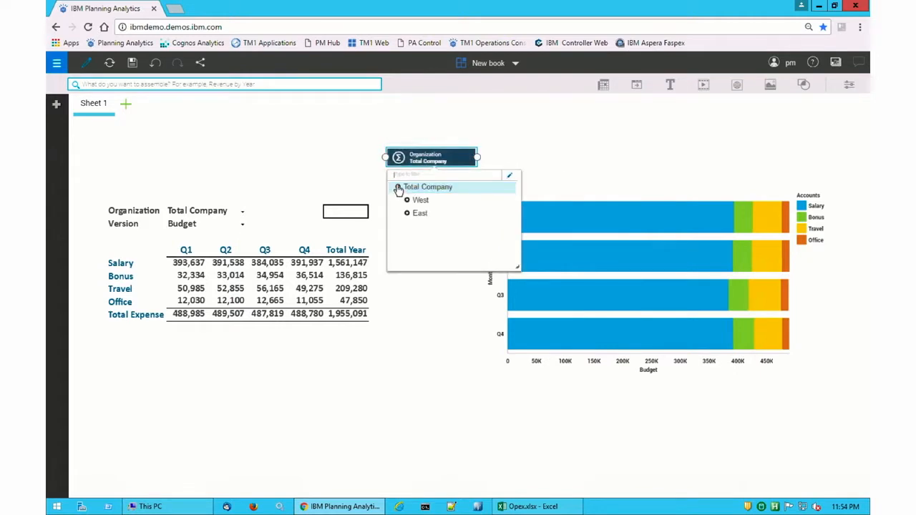
click(421, 213)
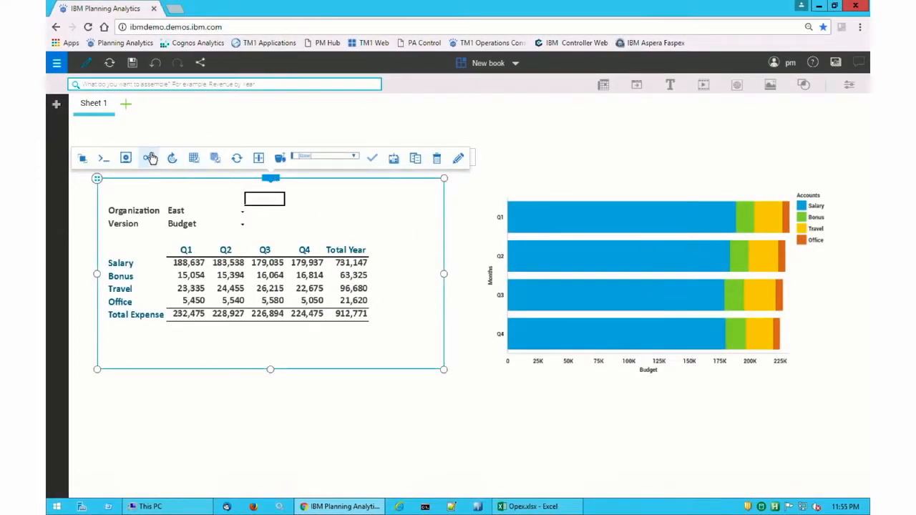
Export the report's slice to Excel with autofit row height enabled.
click(150, 158)
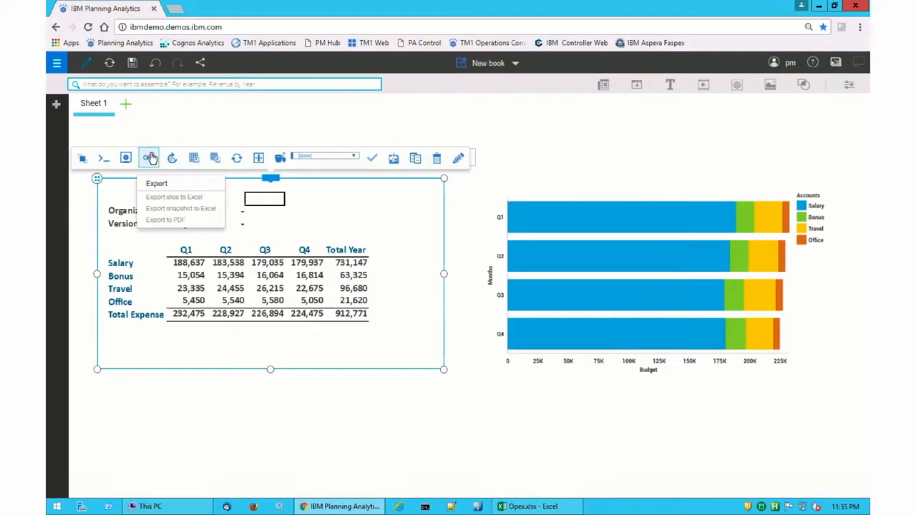
click(170, 198)
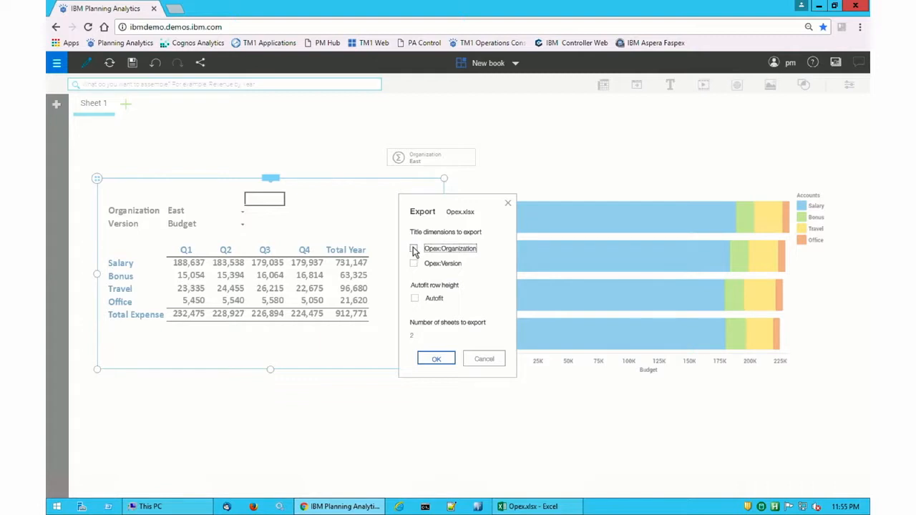
click(416, 301)
click(436, 359)
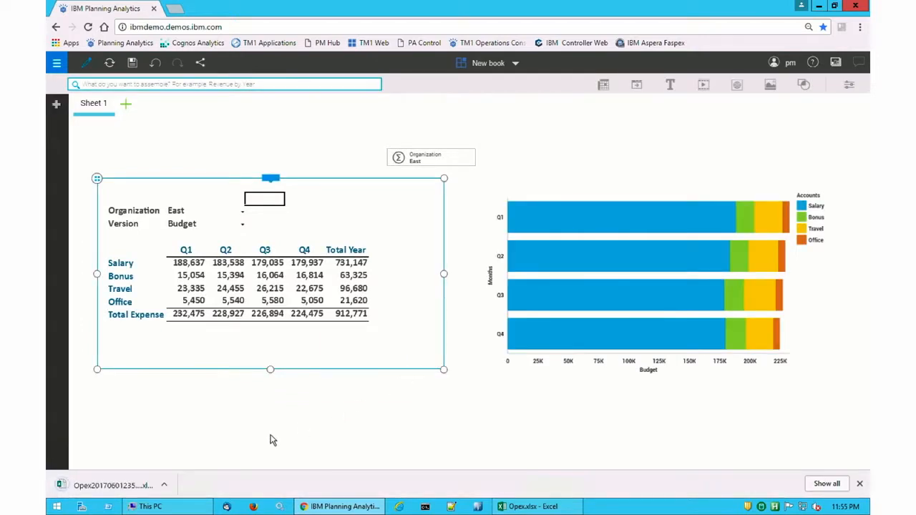
Open the downloaded export workbook in Excel and enable editing.
click(164, 486)
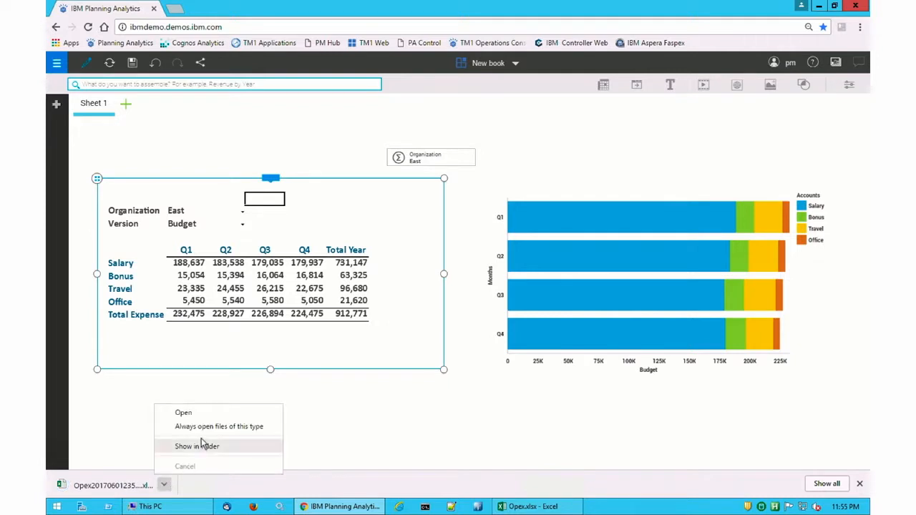
click(198, 413)
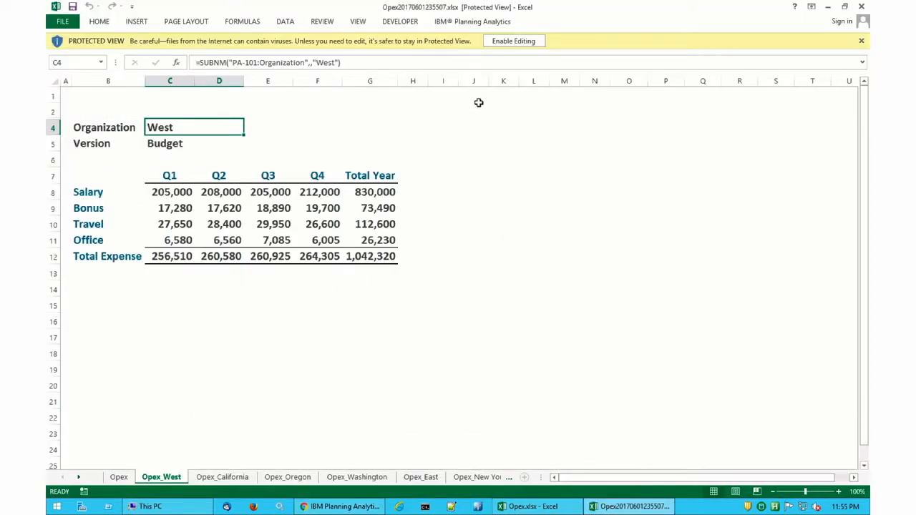
click(512, 43)
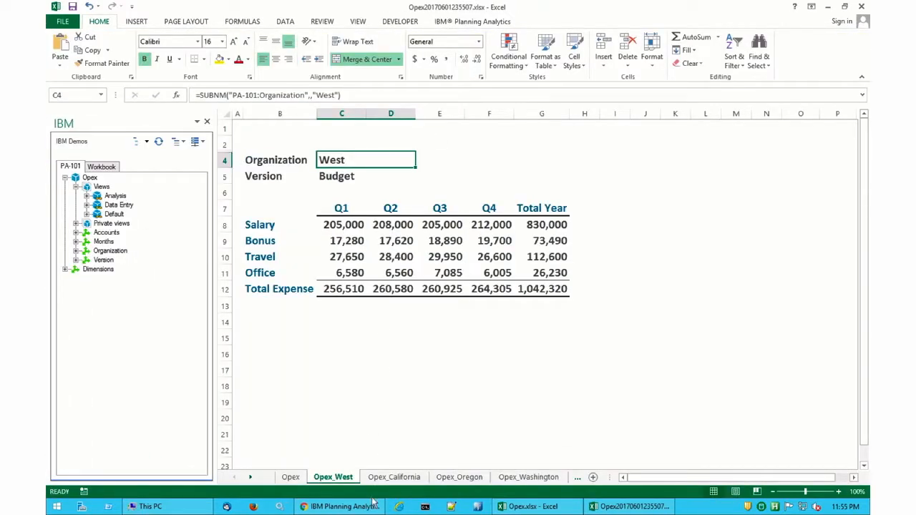
Review the exported regional sheets and inspect the formula in the Opex sheet's Q1 Salary cell.
click(394, 478)
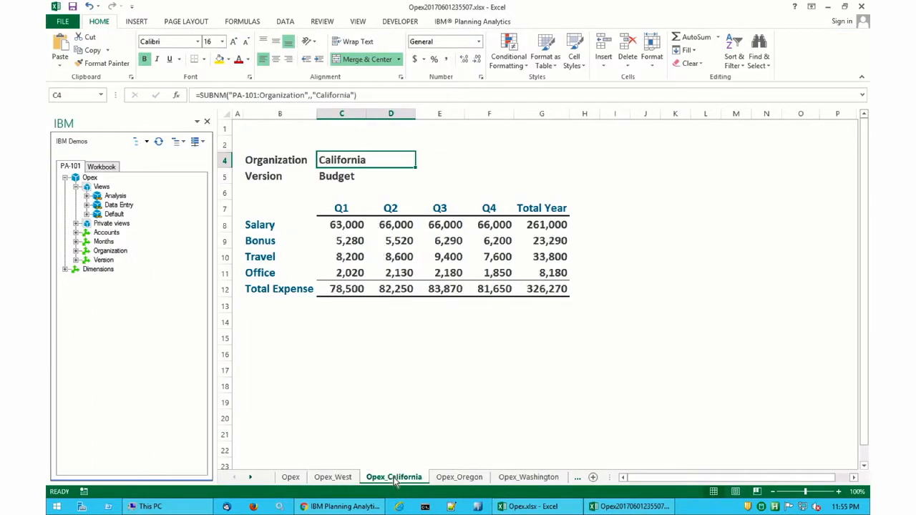
click(482, 482)
click(523, 485)
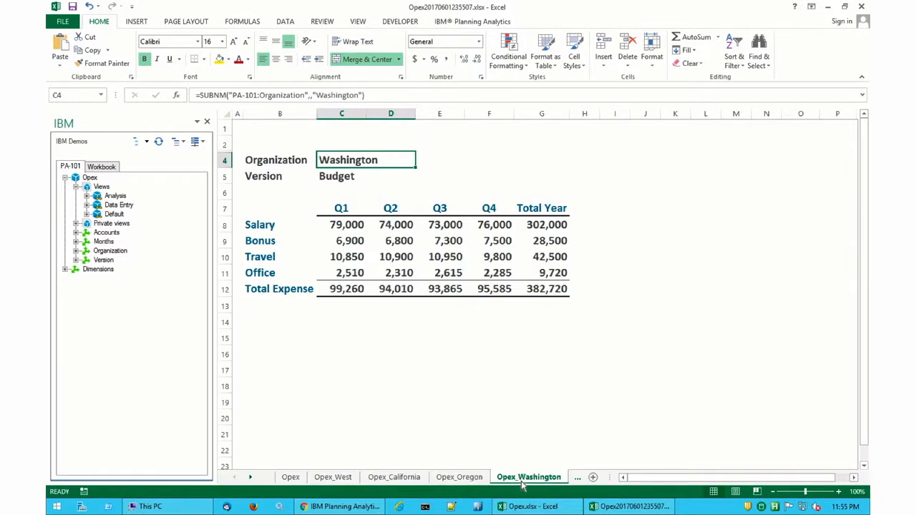
click(290, 479)
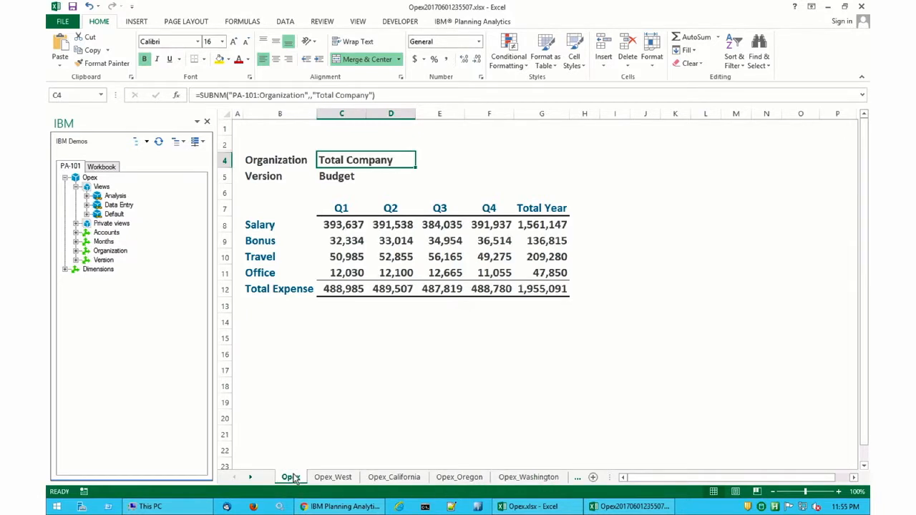
click(349, 226)
click(267, 95)
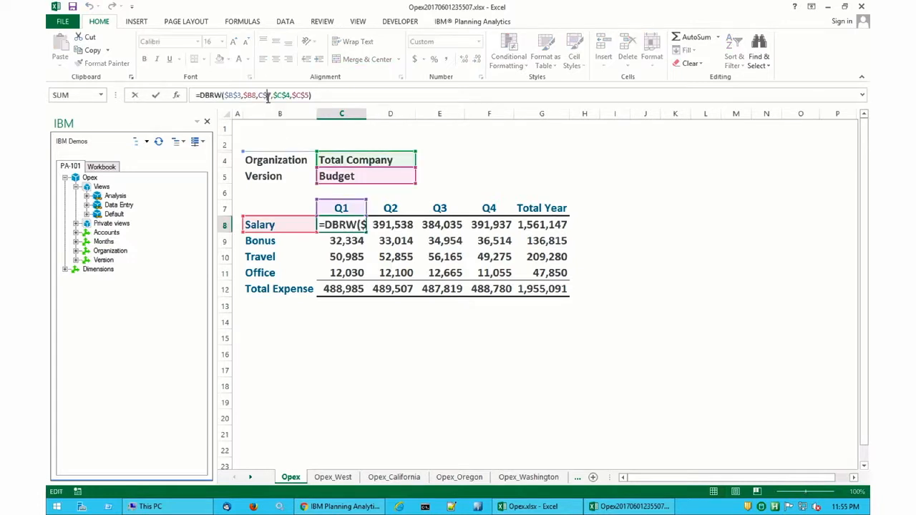